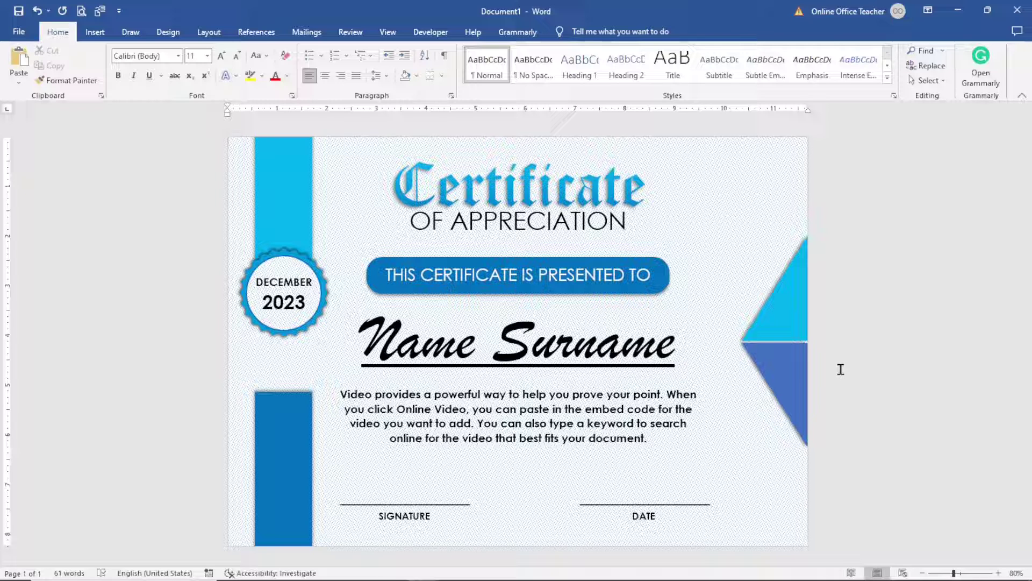
Copy the whole certificate design from Document1 and start a new blank document
key(ctrl+a)
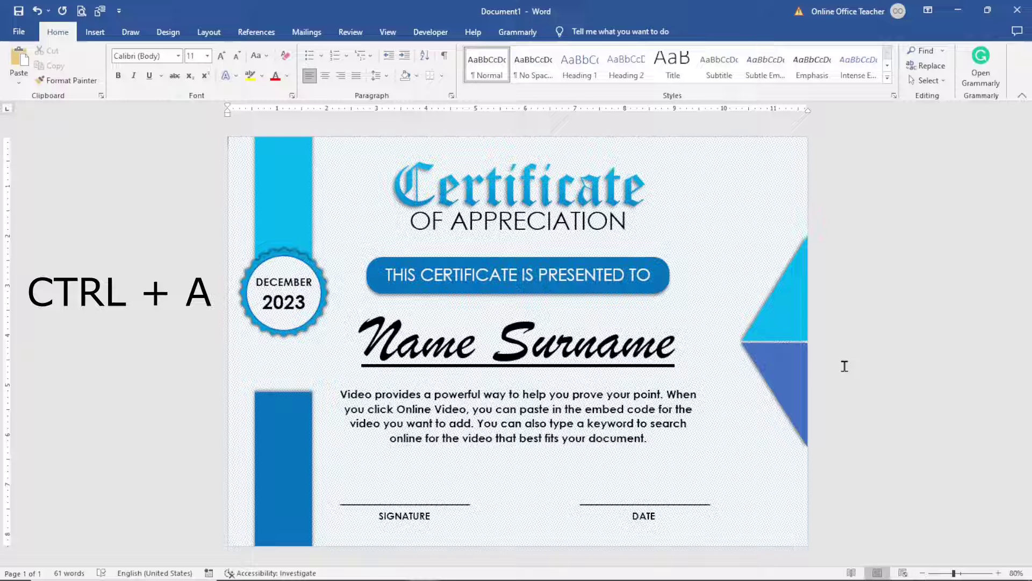
key(ctrl+a)
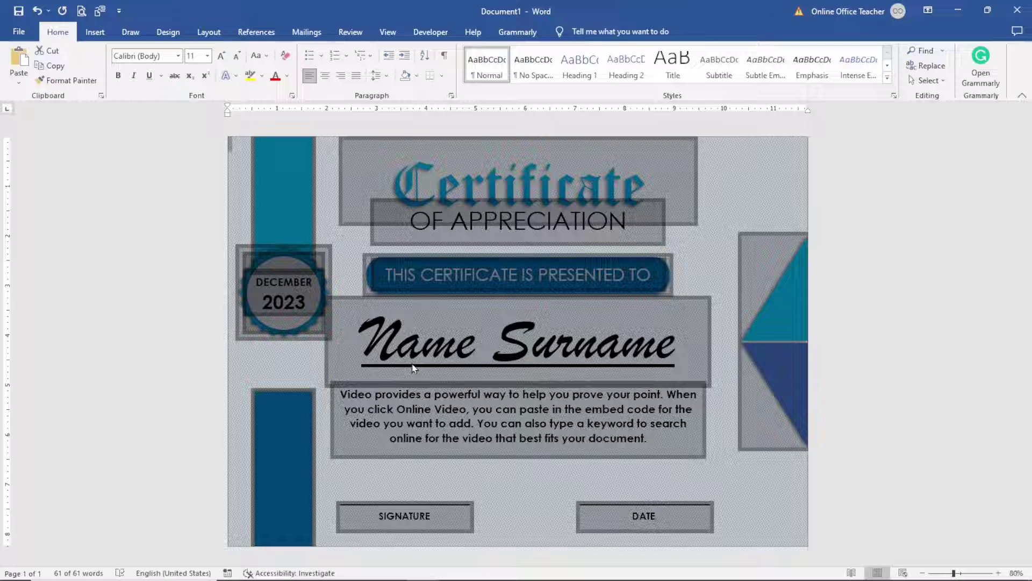
key(ctrl+c)
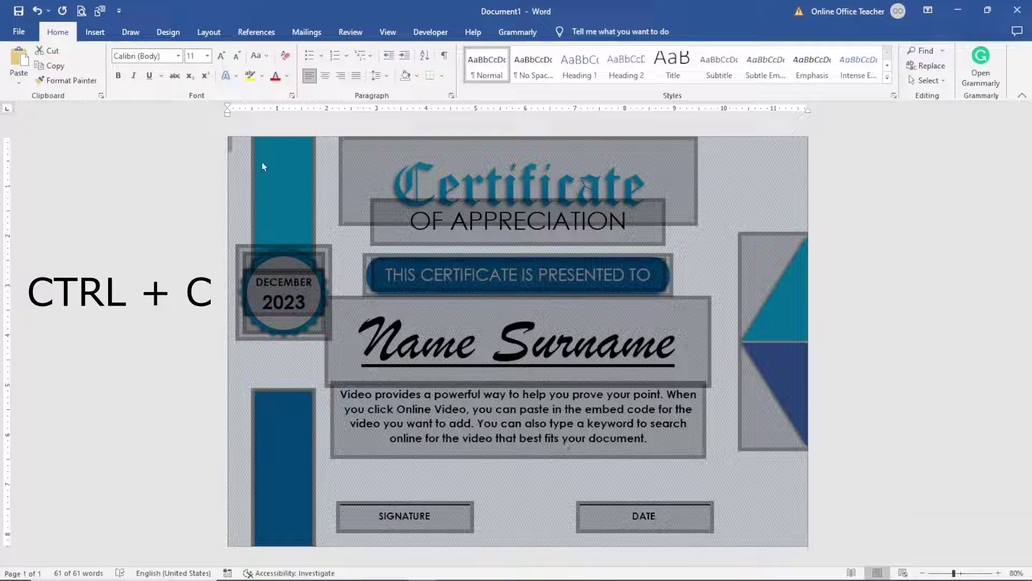
click(56, 67)
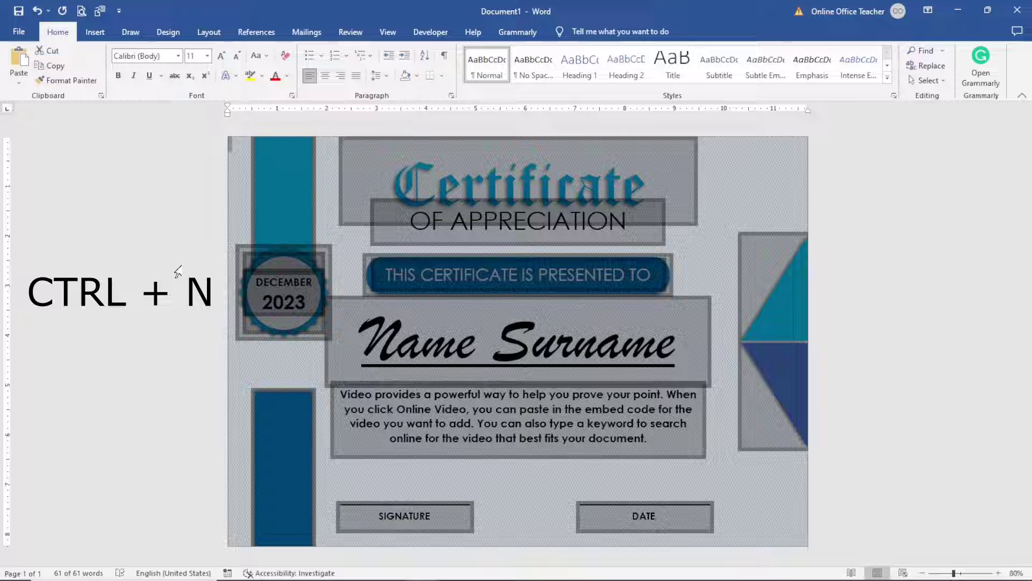
key(ctrl+n)
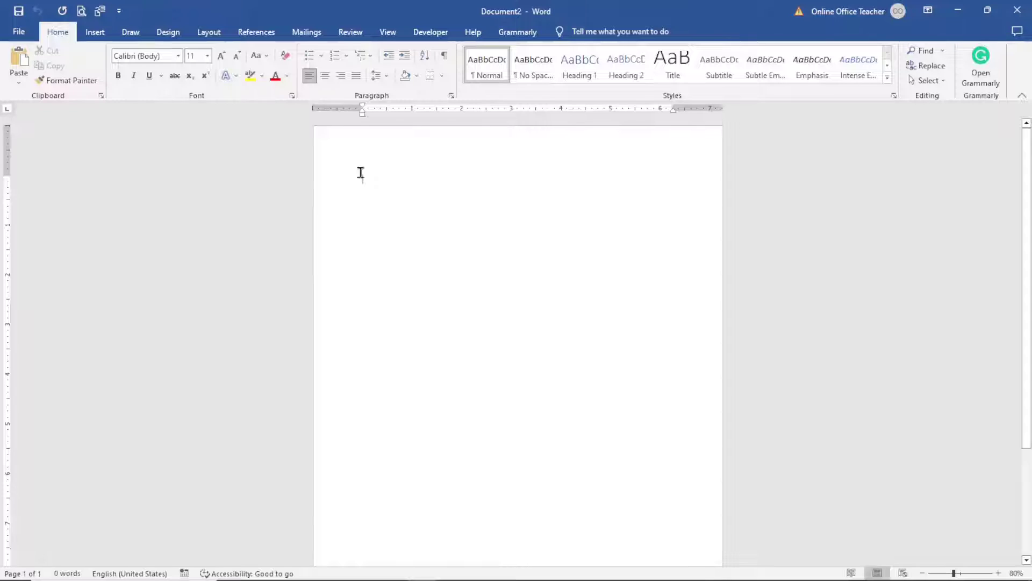
Switch Document2's page to Landscape orientation and return to the Home tab
click(209, 32)
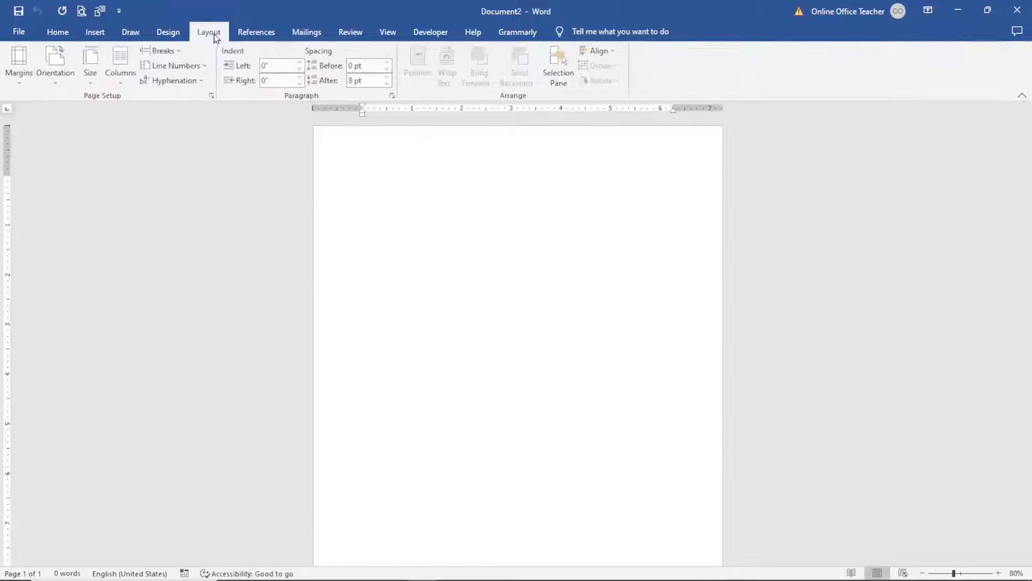
click(63, 82)
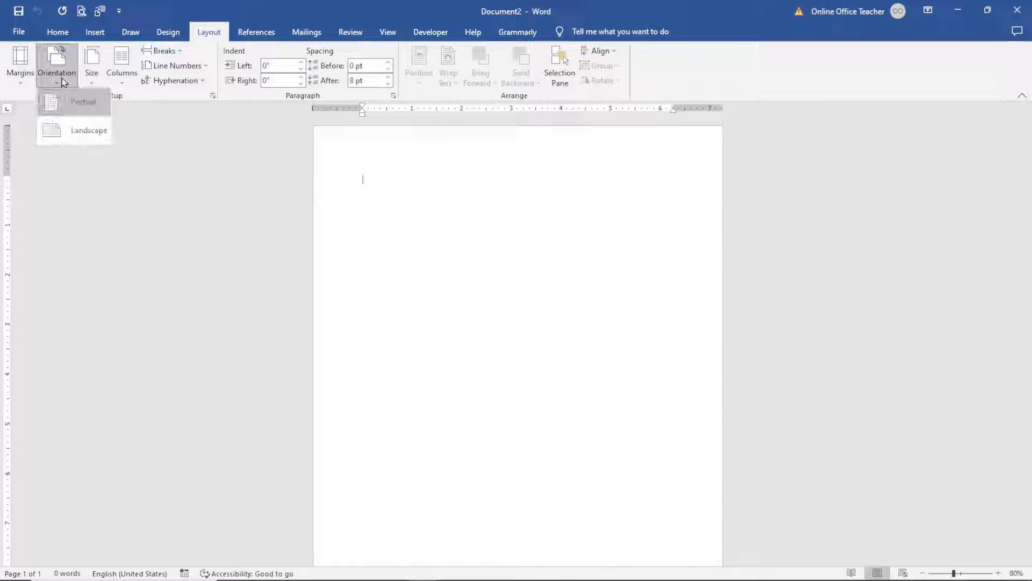
click(88, 132)
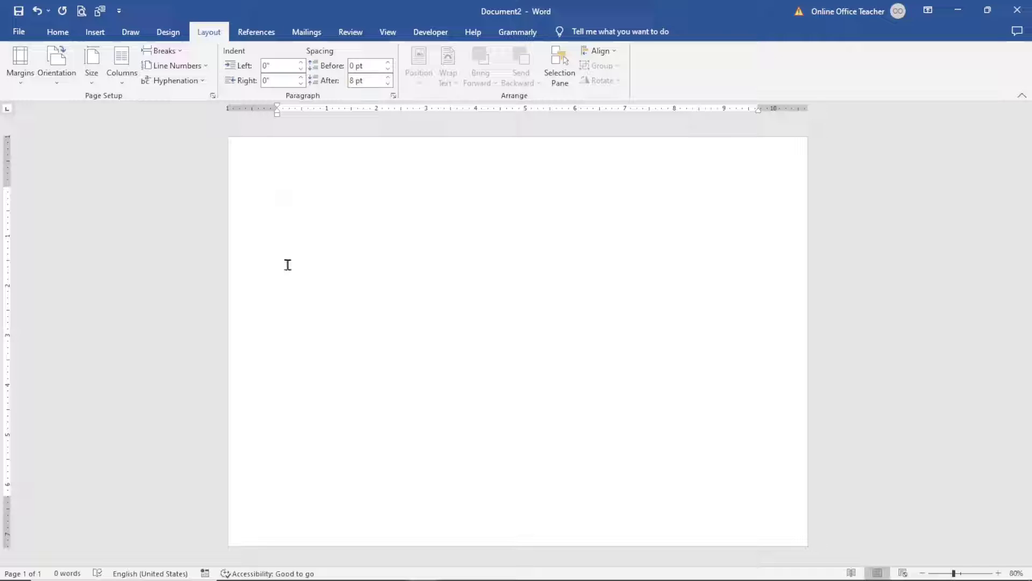
click(54, 34)
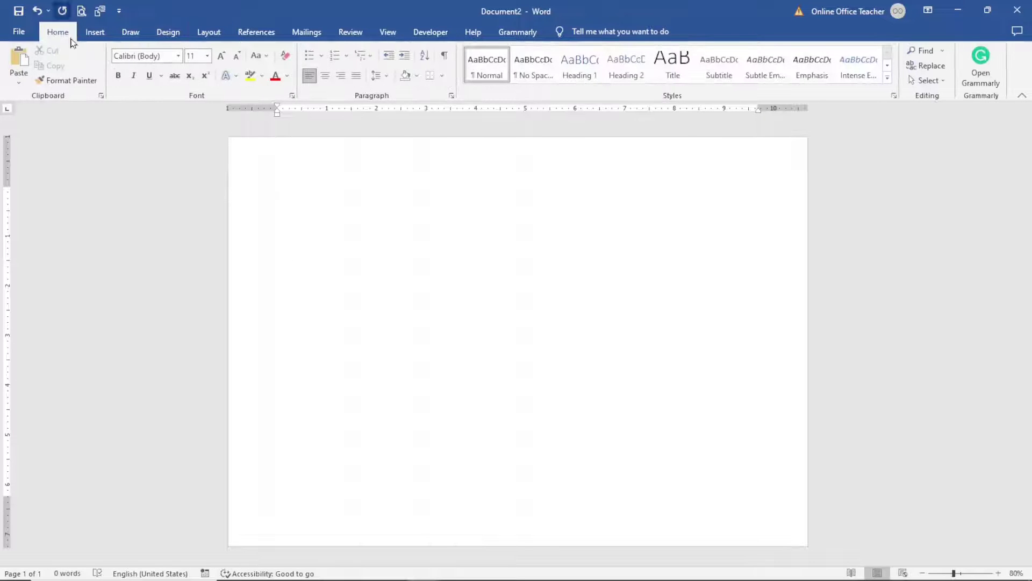
Paste the certificate with Paste Special as Picture (Enhanced Metafile) and select it
click(18, 86)
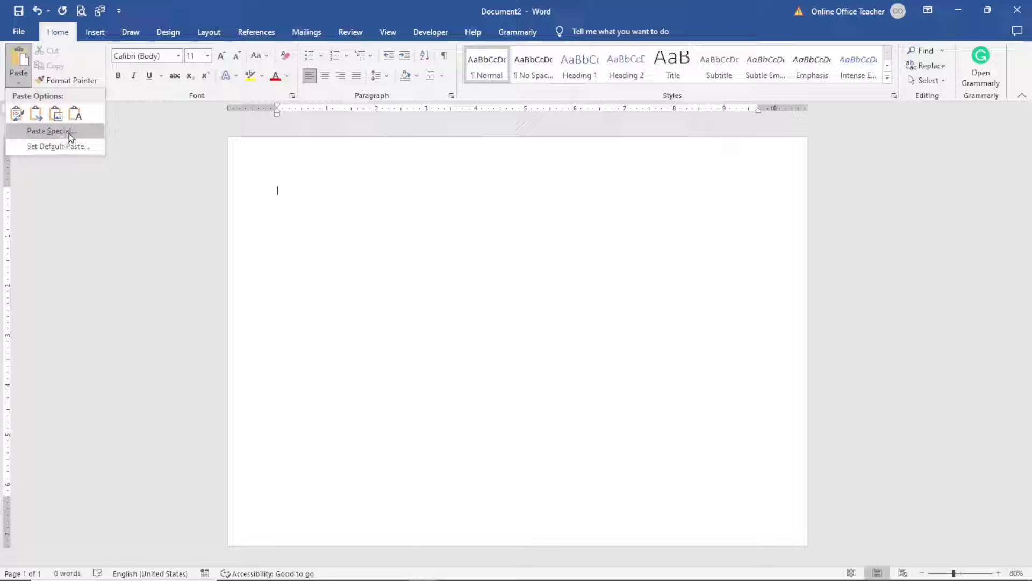
click(51, 131)
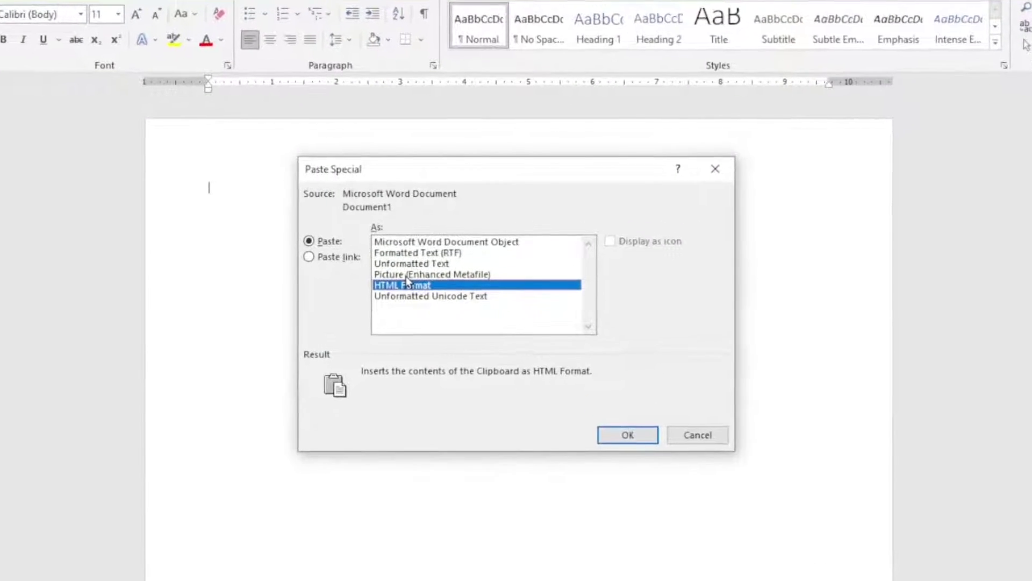
click(407, 275)
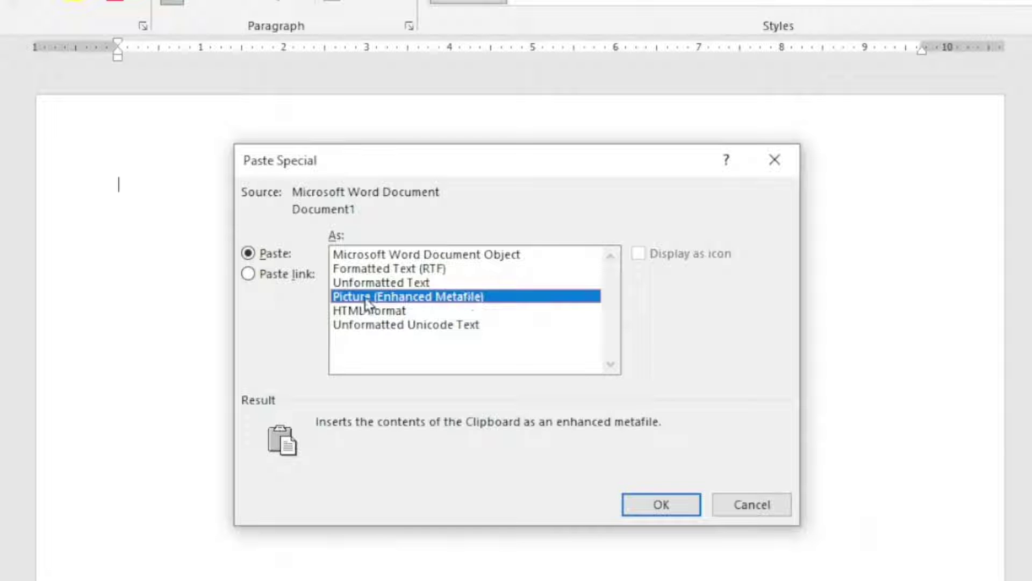
click(644, 509)
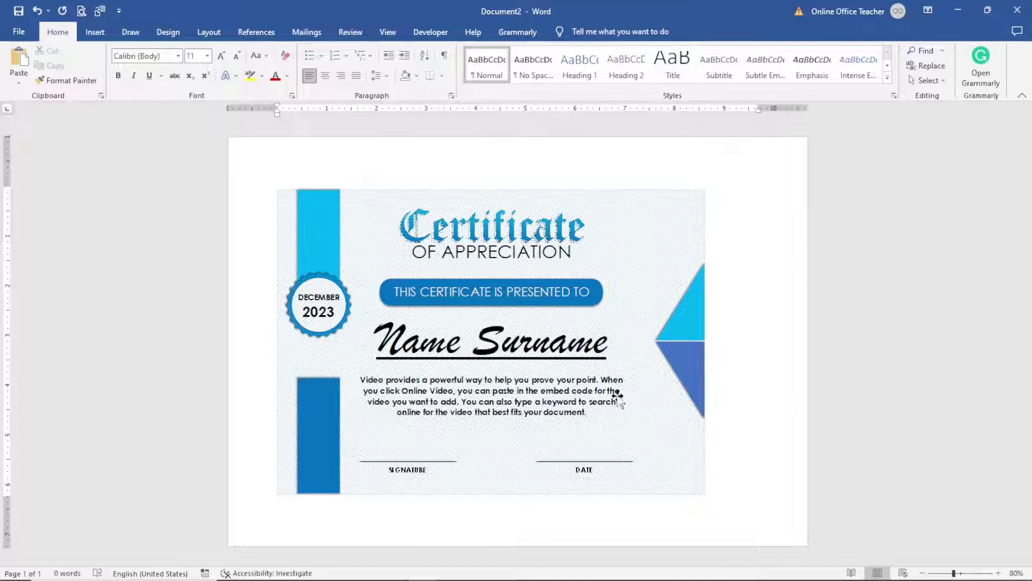
click(437, 287)
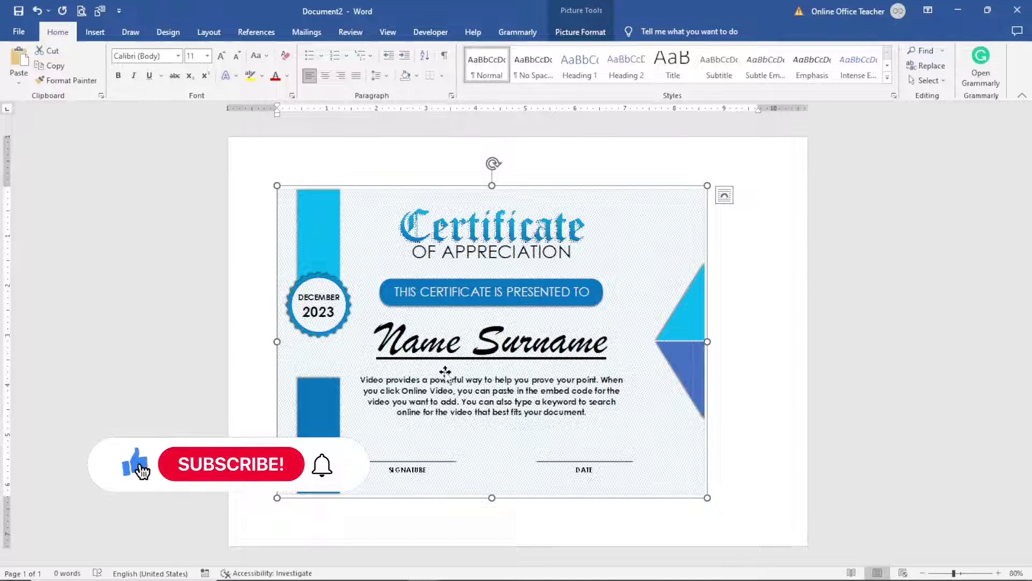
Save the certificate picture as a JPEG File Interchange Format image named 'certificate'
right_click(517, 275)
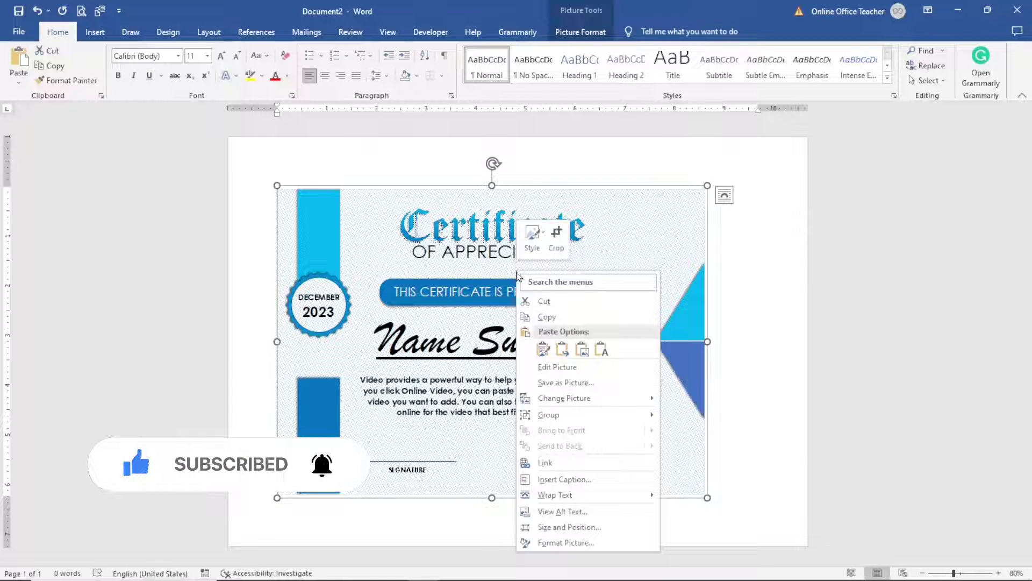
click(582, 387)
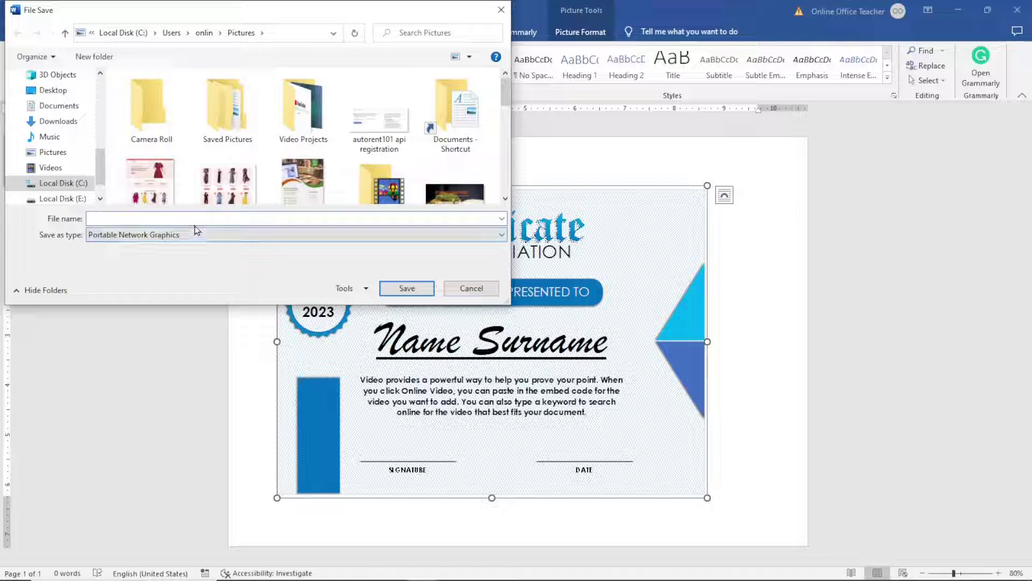
text(certificate)
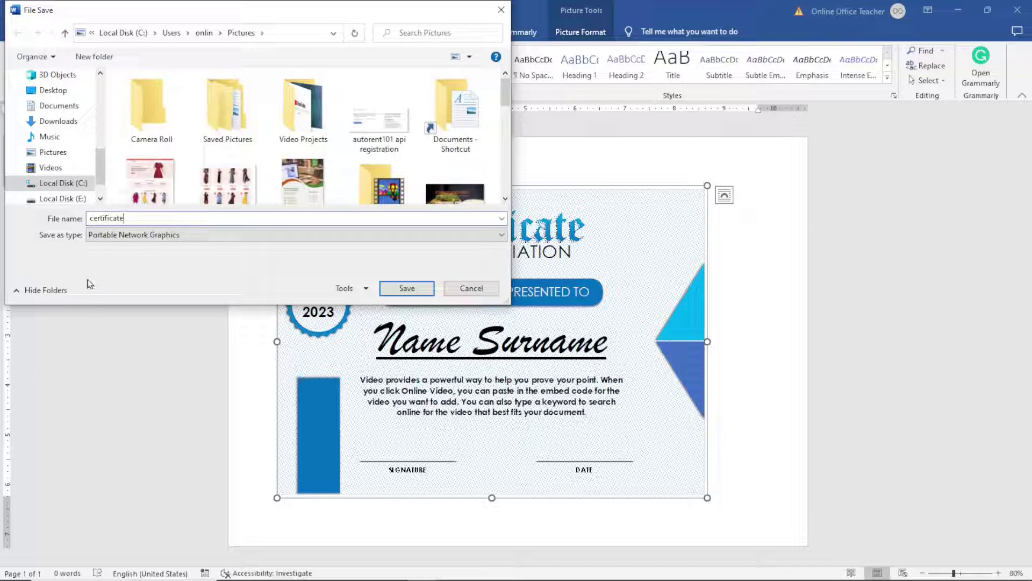
click(127, 237)
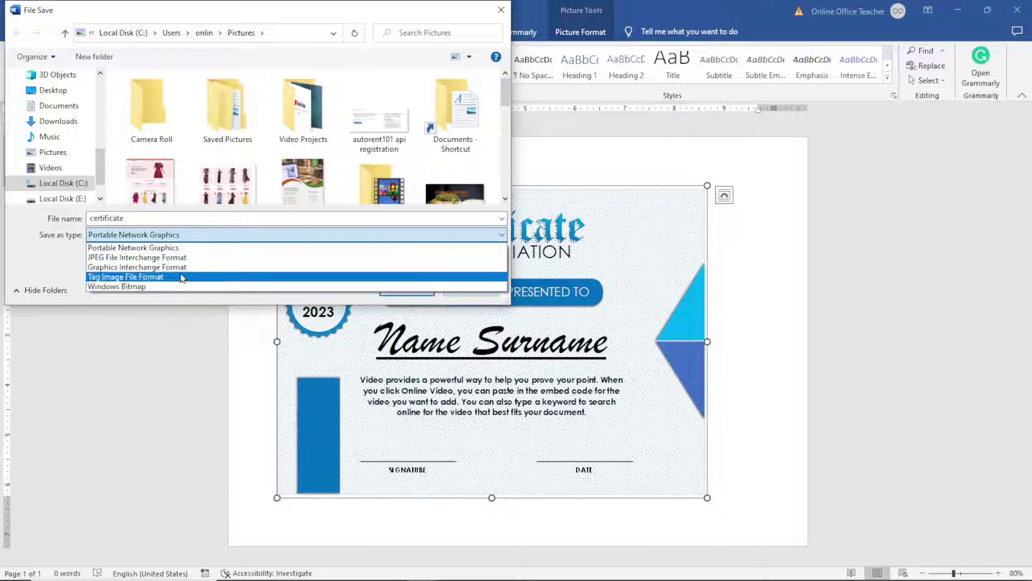
click(131, 261)
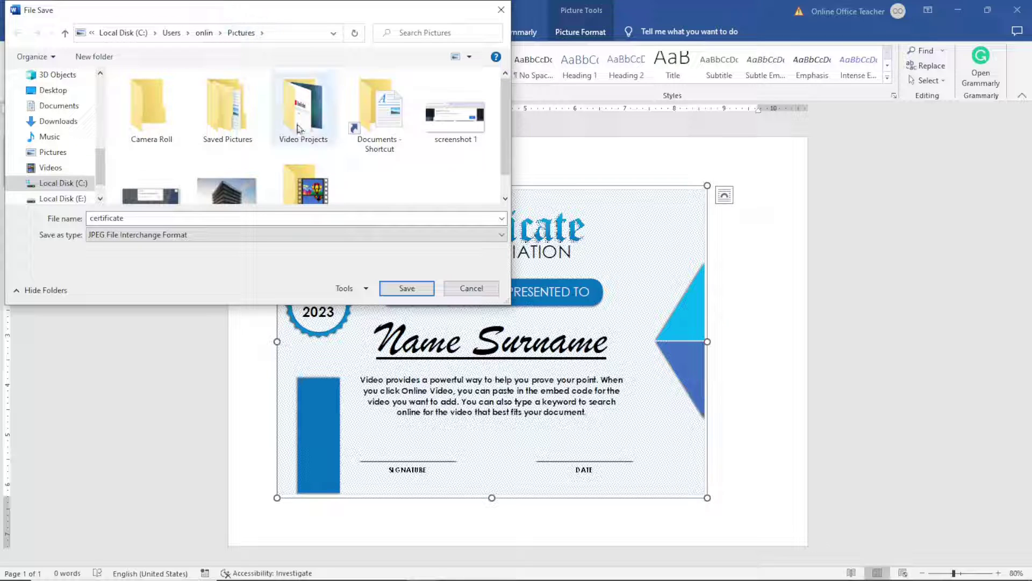
click(401, 289)
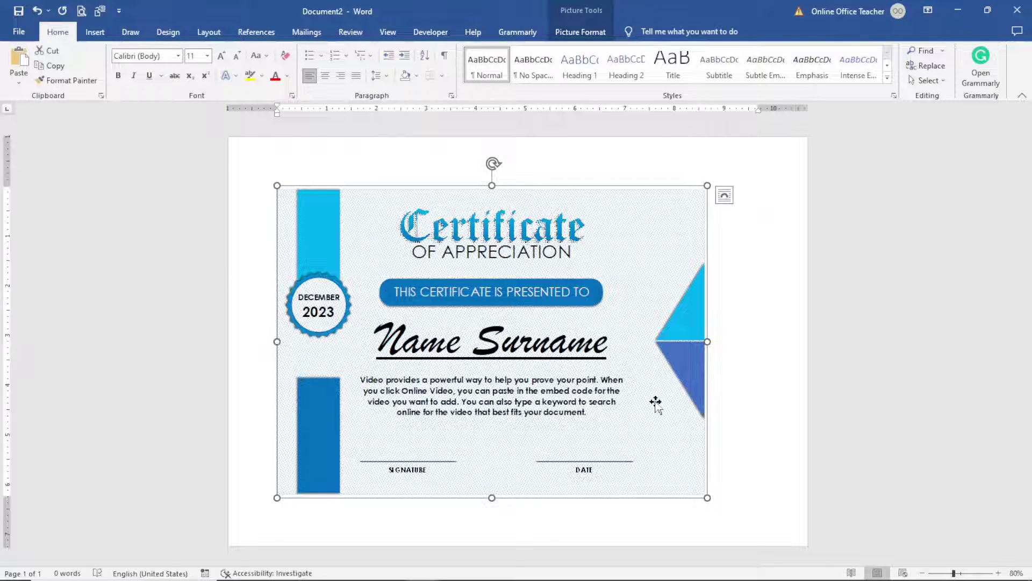
key(super+e)
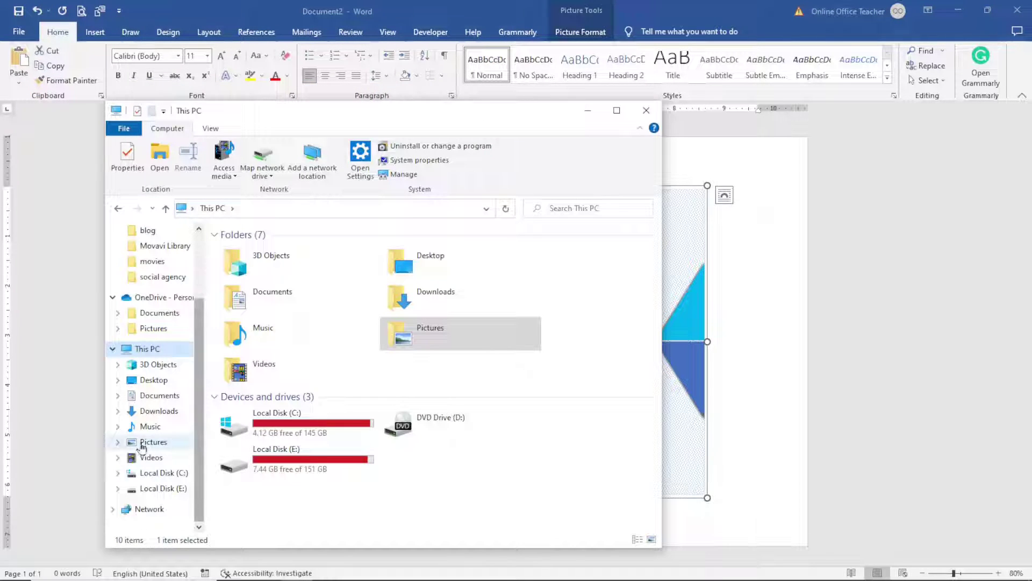
Open the certificate JPEG from the Pictures folder in Paint
click(157, 443)
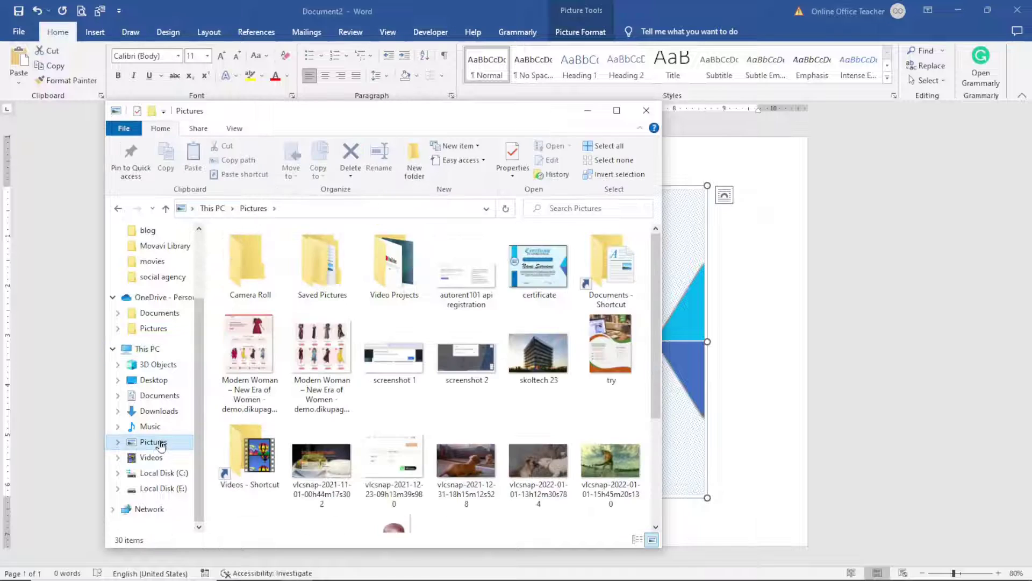
click(563, 281)
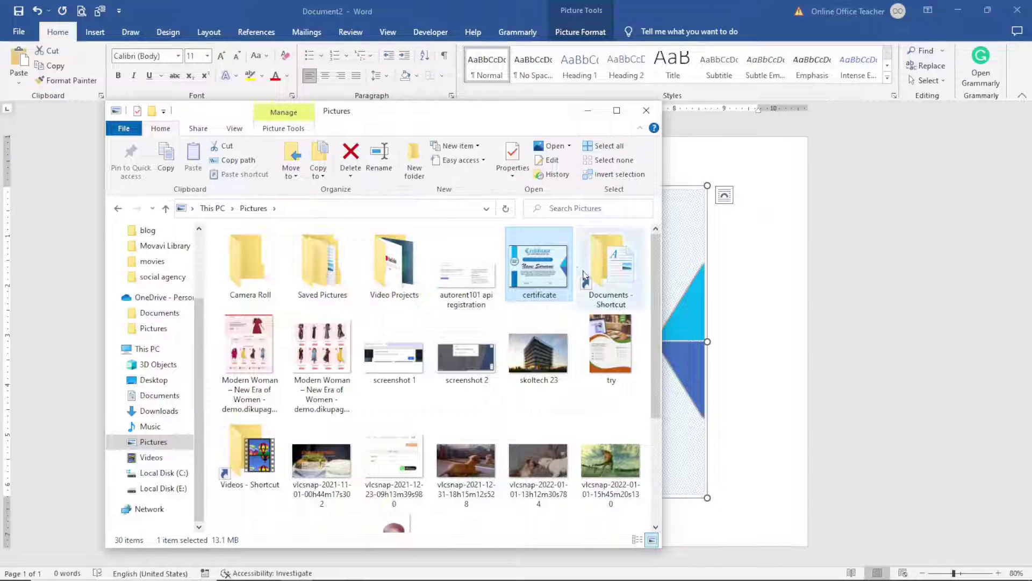
double_click(537, 265)
right_click(538, 265)
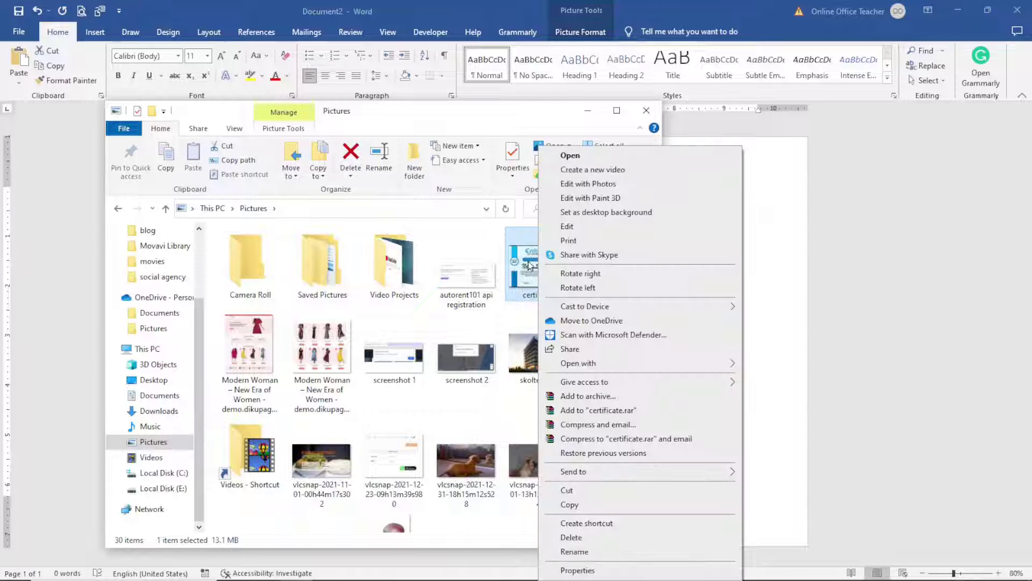
mouse_move(623, 371)
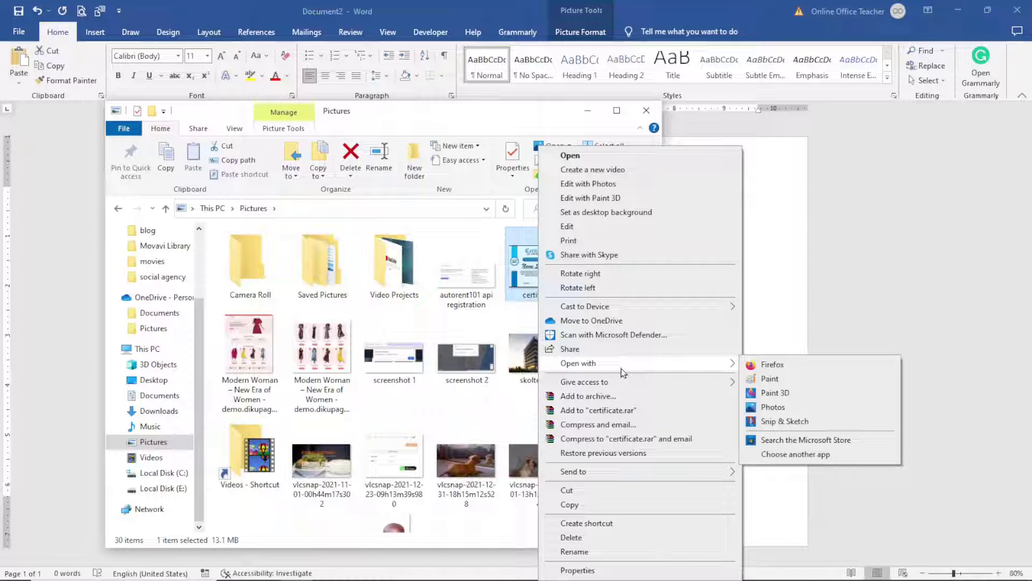
click(788, 383)
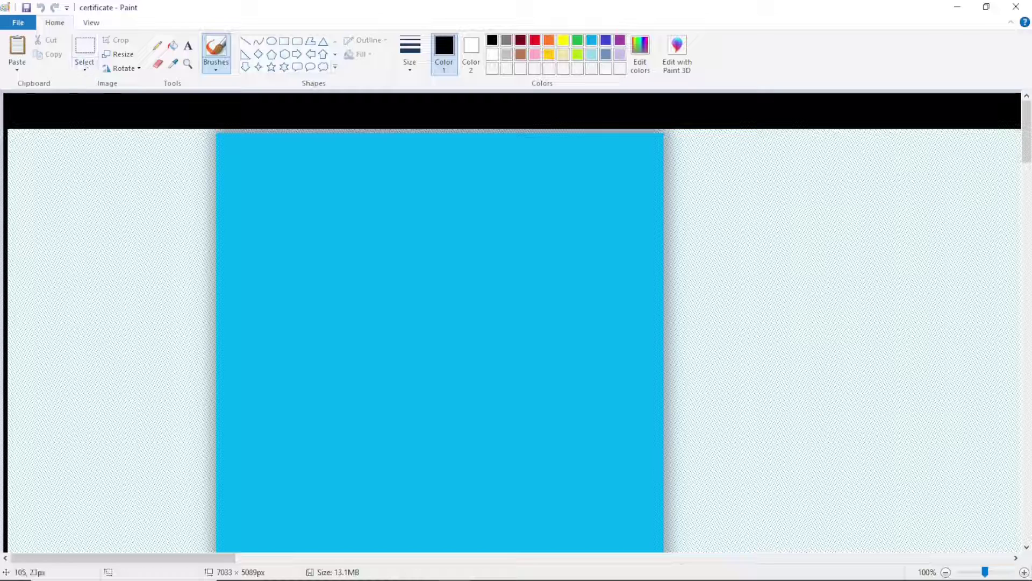
Select the whole image and shift it up-left so the black border leaves the canvas
click(85, 67)
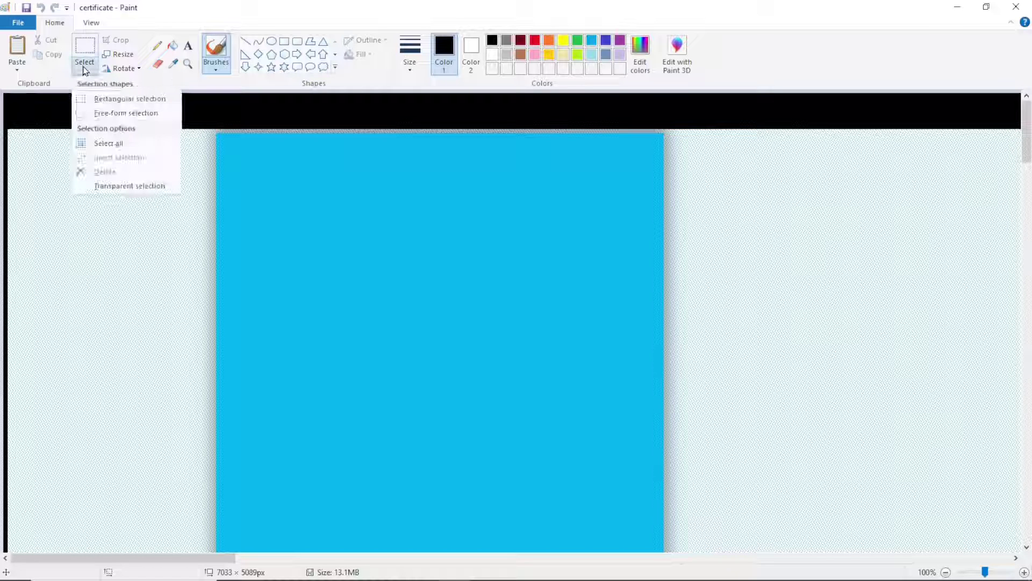
click(112, 143)
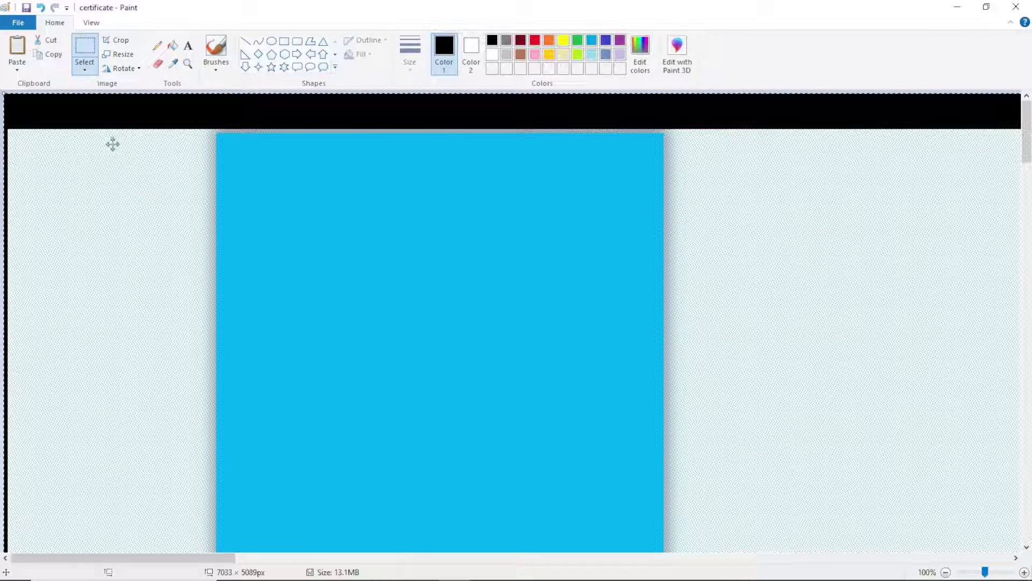
click(32, 158)
drag(40, 144, 37, 130)
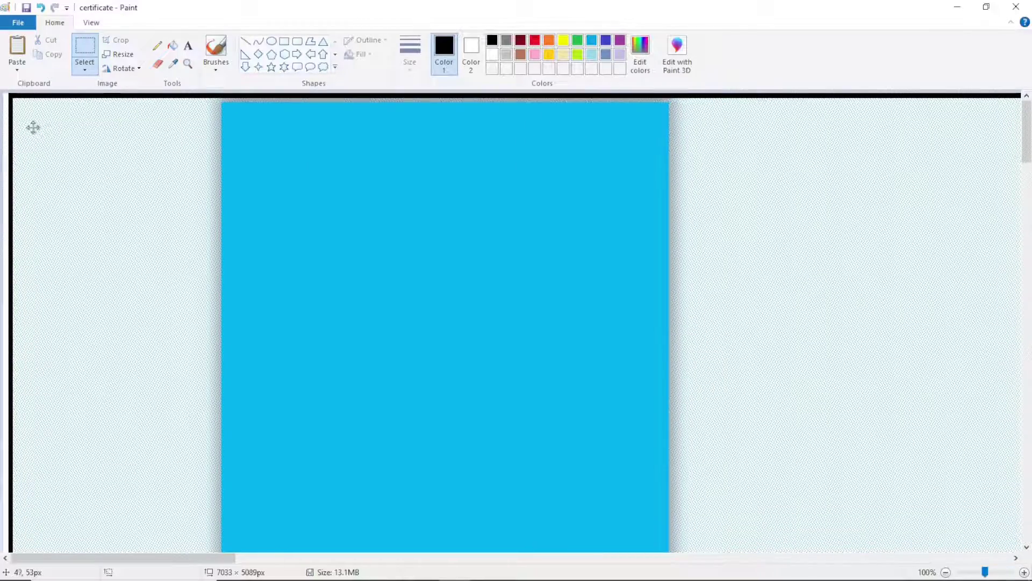
drag(36, 129, 26, 122)
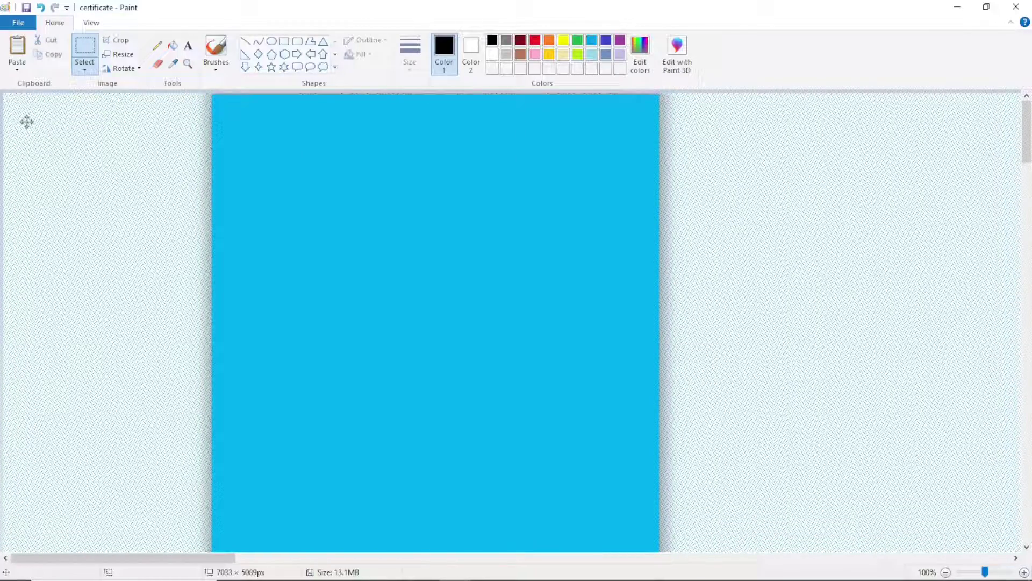
Trim the canvas bottom and right edges down to 6992 × 4984 px
click(945, 572)
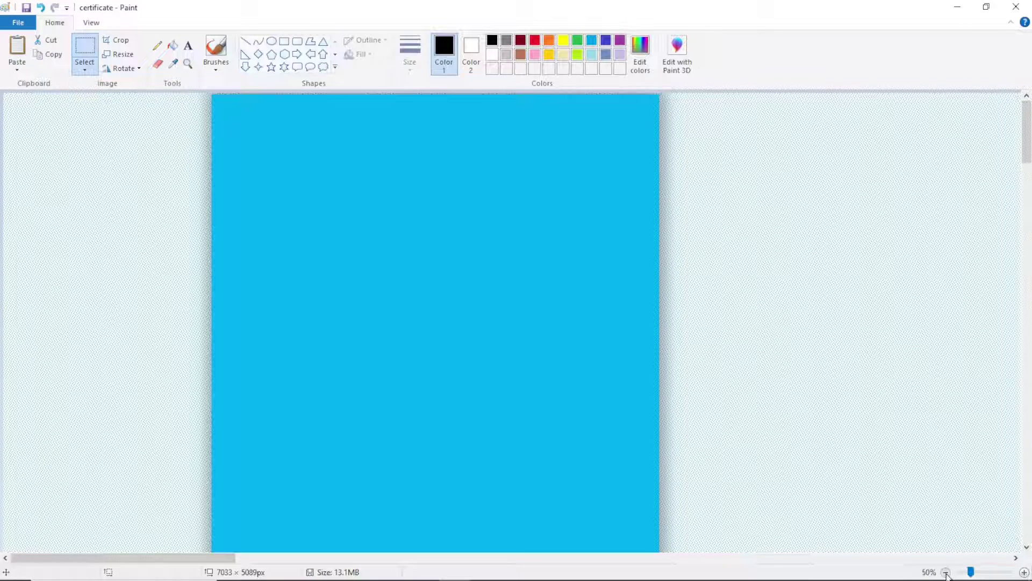
click(945, 572)
click(946, 572)
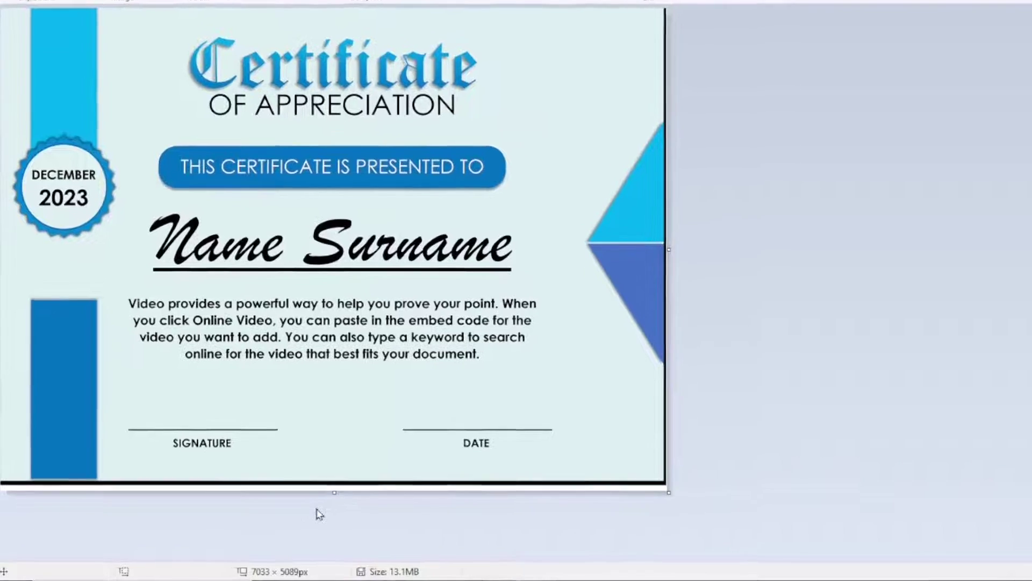
drag(379, 481, 380, 468)
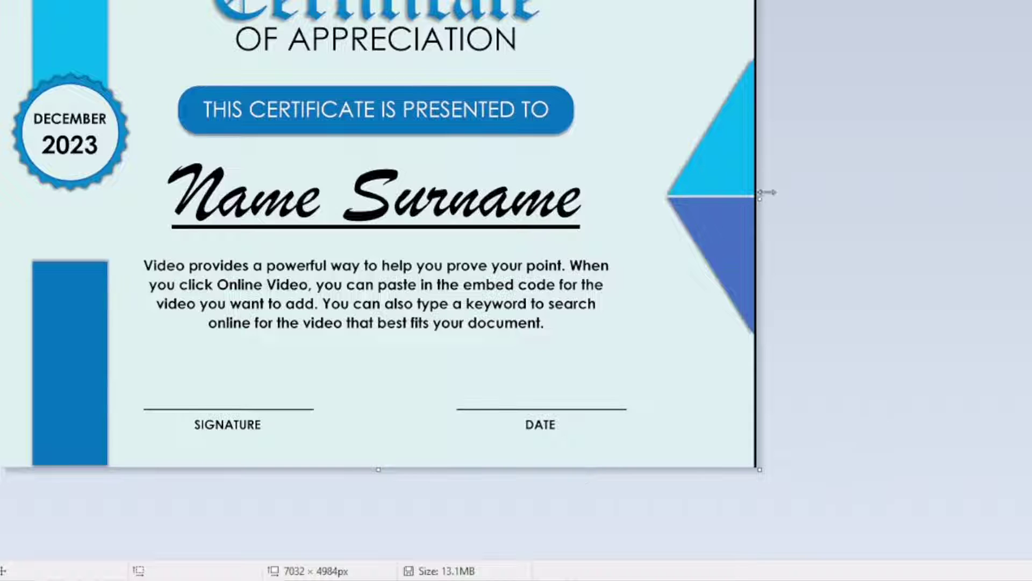
drag(764, 201, 754, 203)
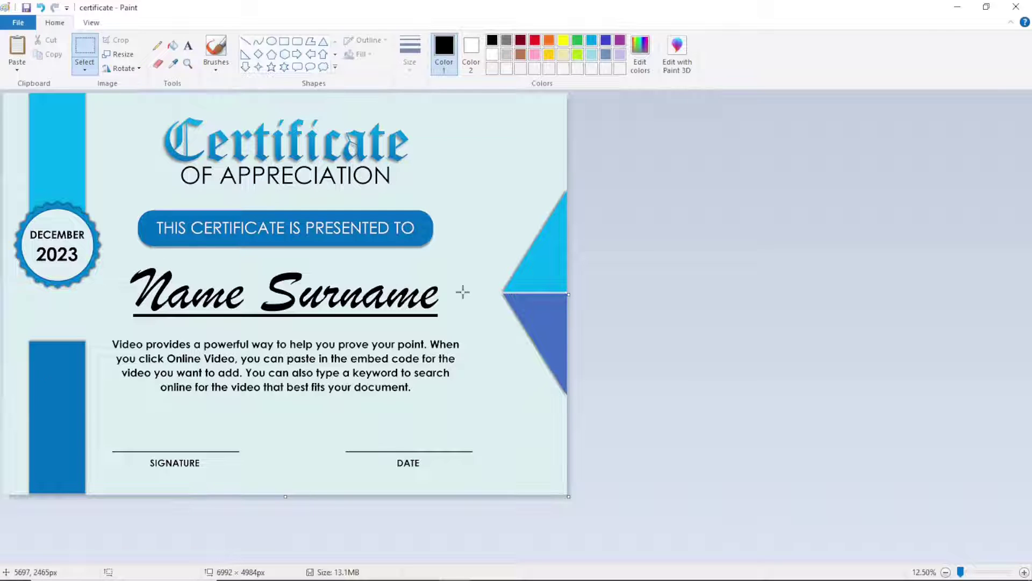
Close Paint keeping changes to certificate.jpg, then enlarge the certificate picture in Word
click(1016, 7)
click(461, 301)
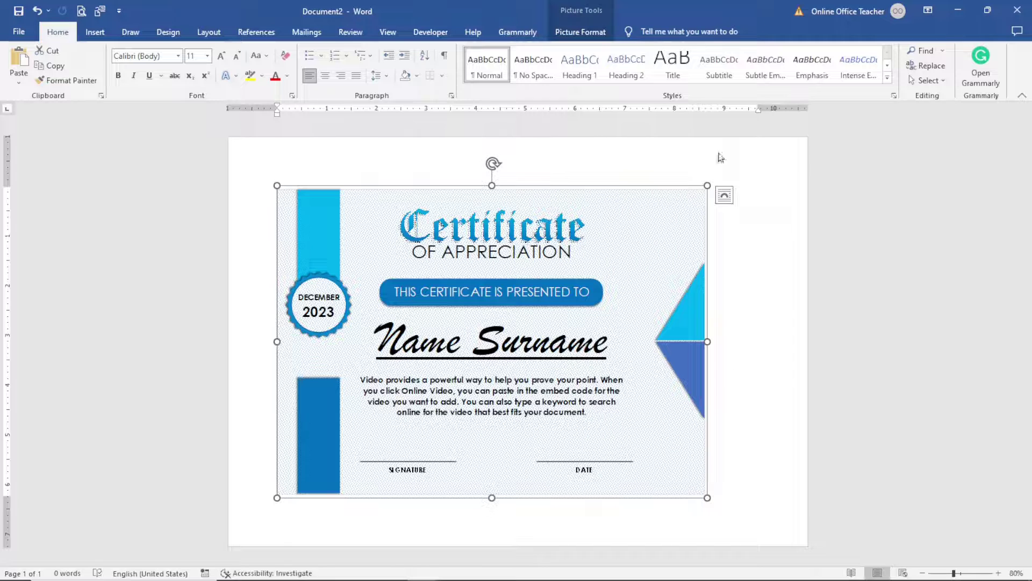
drag(708, 186, 776, 156)
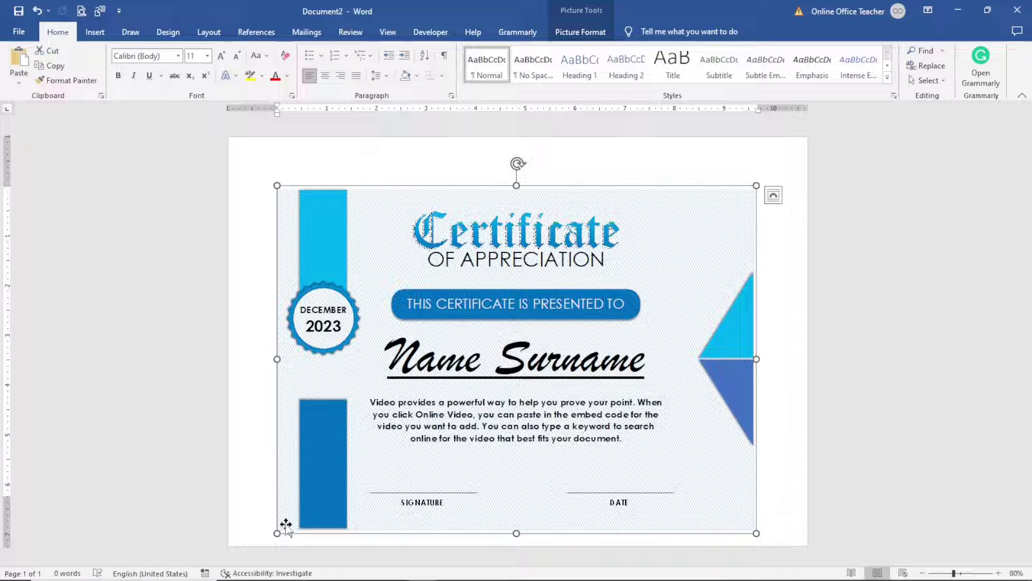